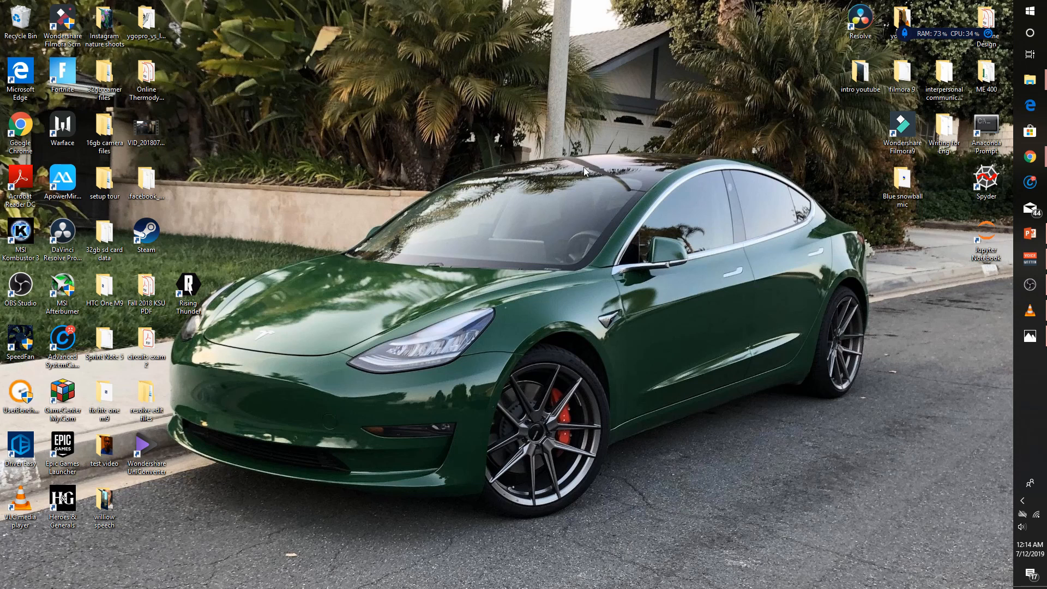
- Open photo P1000281 from the 100_PANA folder and maximize its viewer window
mouse_move(1034, 89)
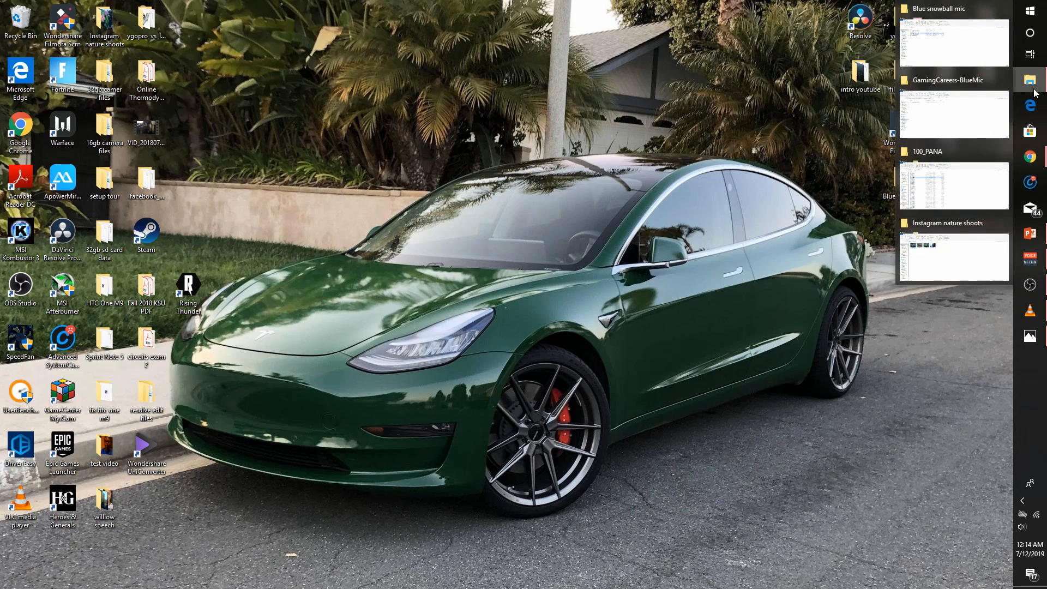
click(935, 174)
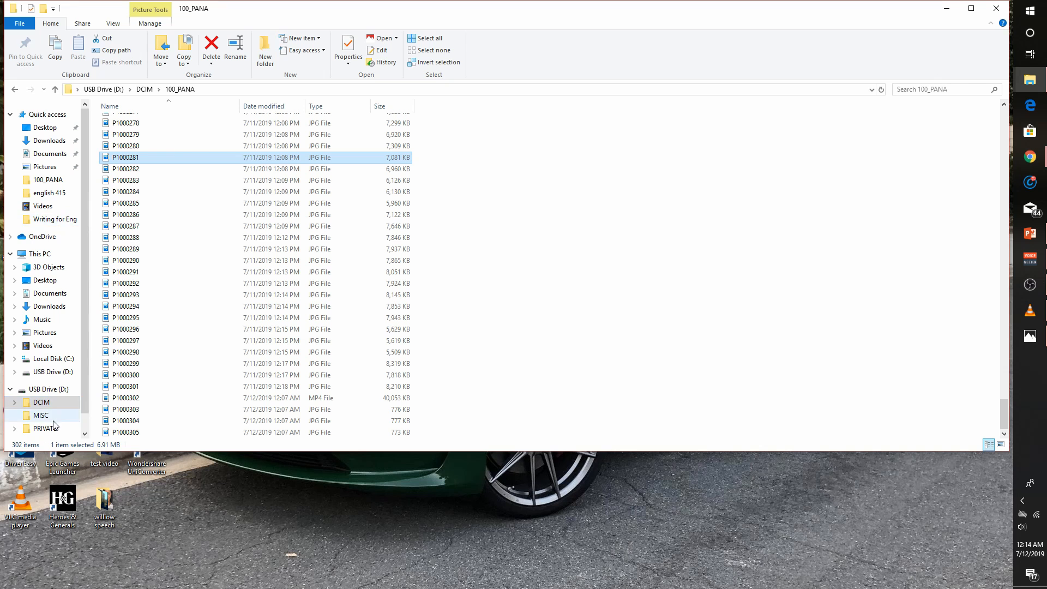
double_click(151, 162)
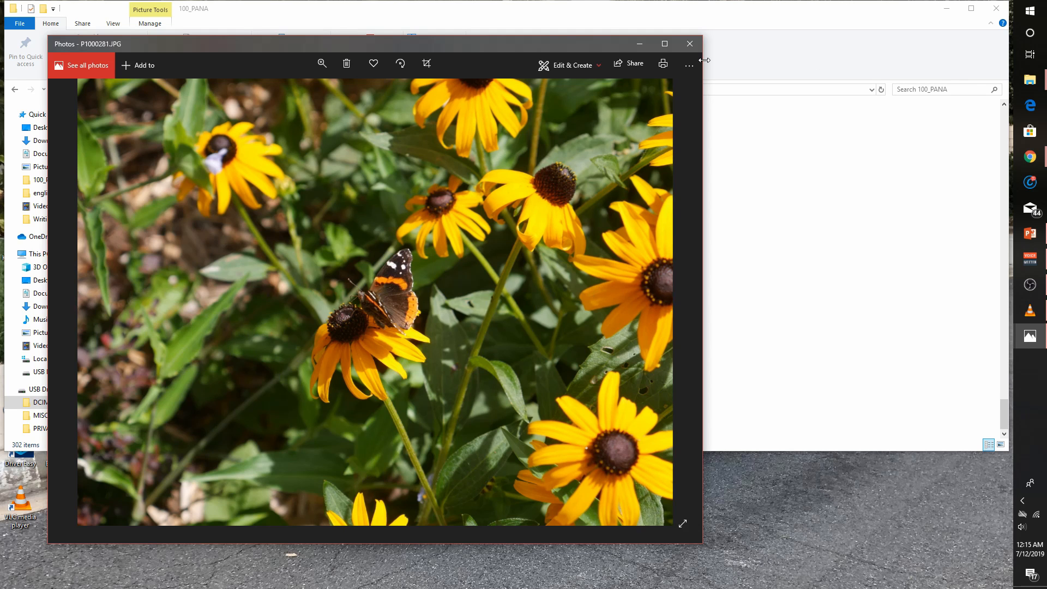
click(667, 46)
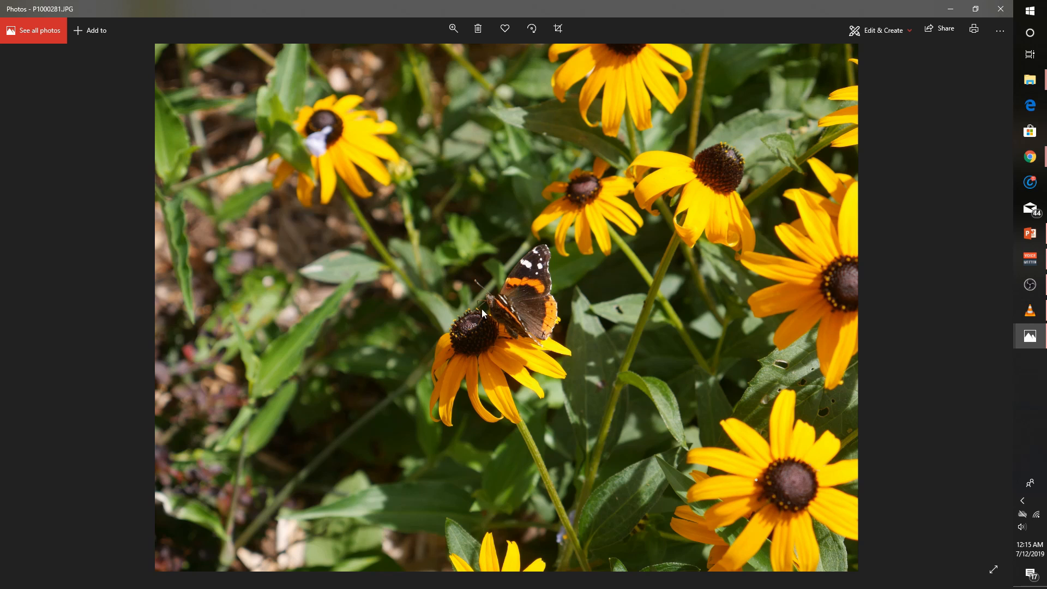
- Zoom in on the butterfly in the photo to examine its detail at different magnifications
click(455, 34)
click(421, 55)
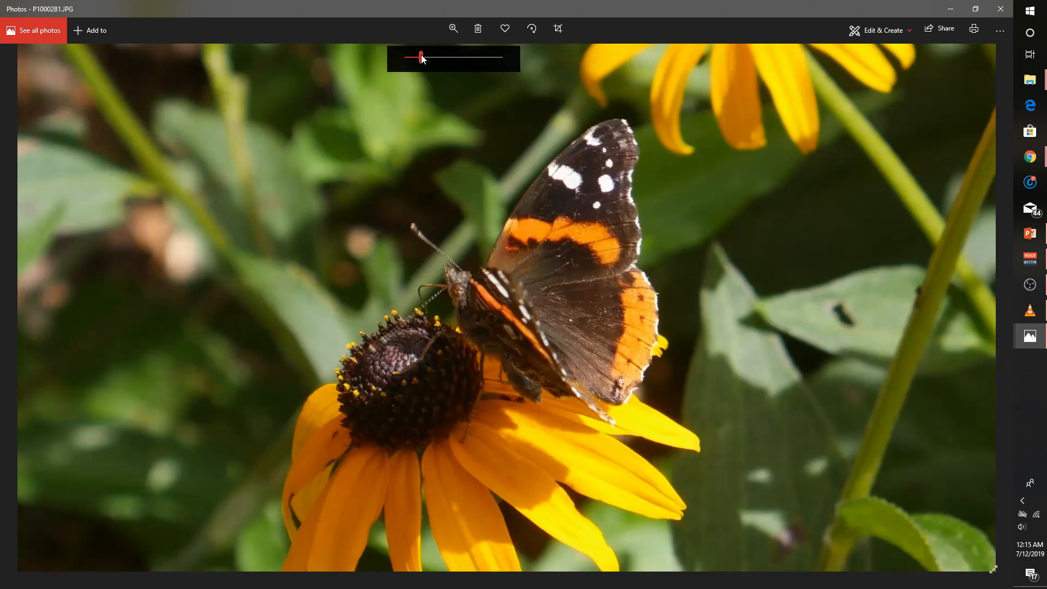
drag(421, 55, 402, 56)
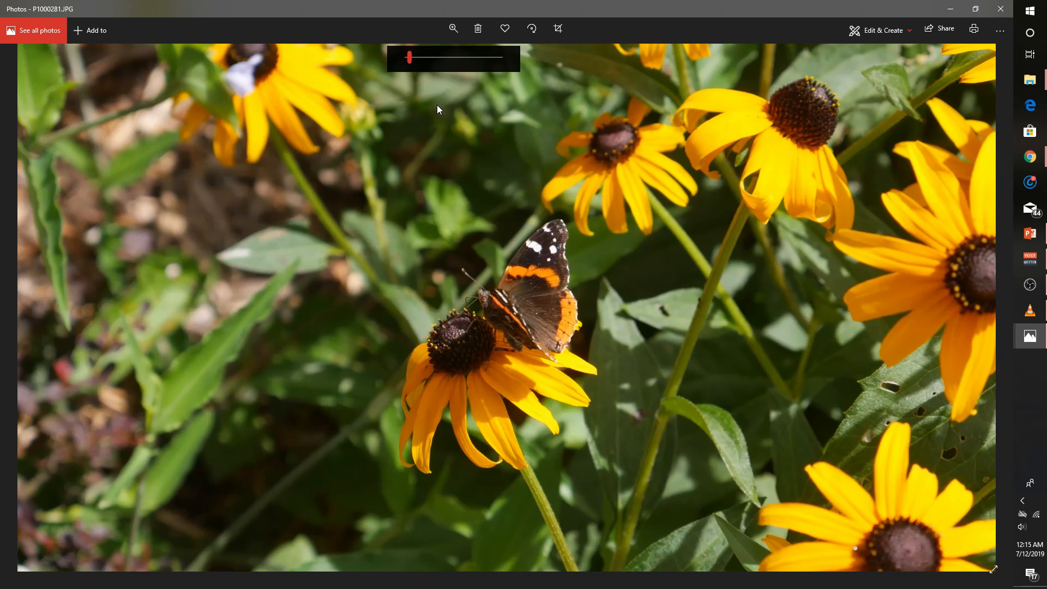
drag(409, 58, 414, 60)
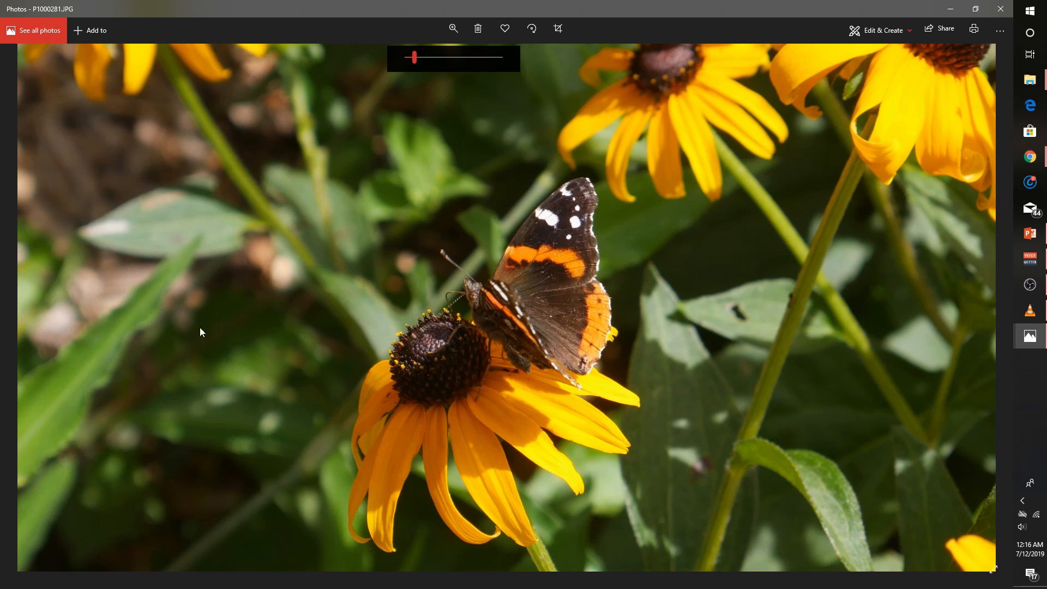
- Open the photo for editing and crop it closely around the butterfly and the flower it sits on
click(883, 32)
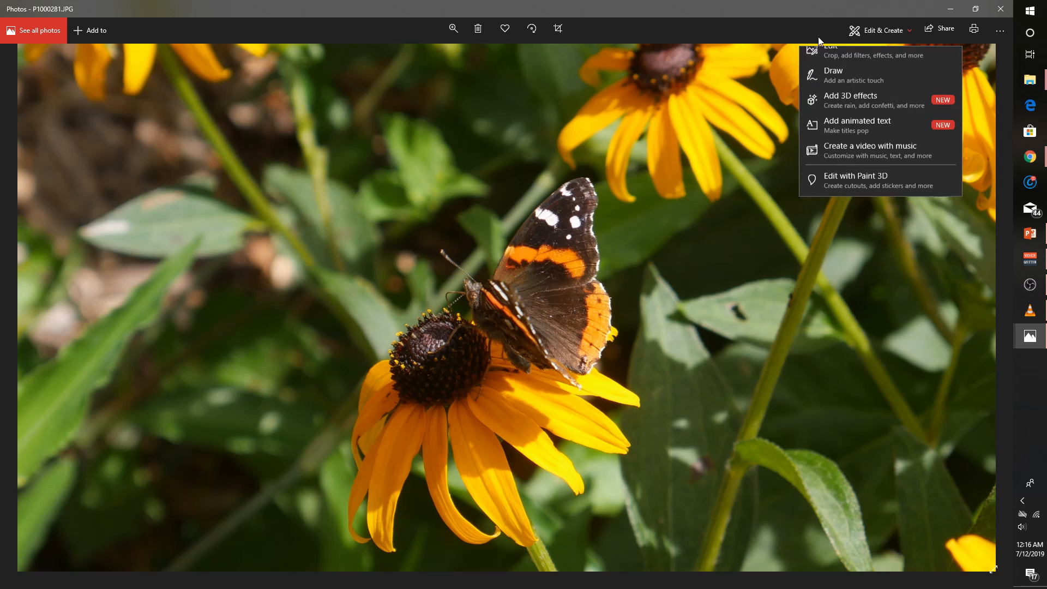
click(816, 61)
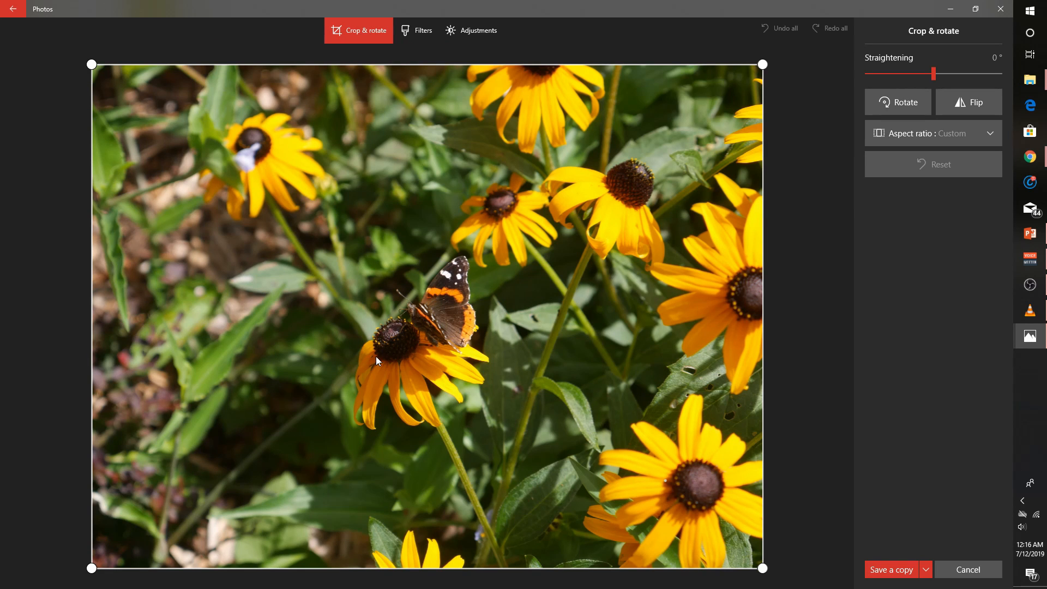
drag(762, 64, 727, 105)
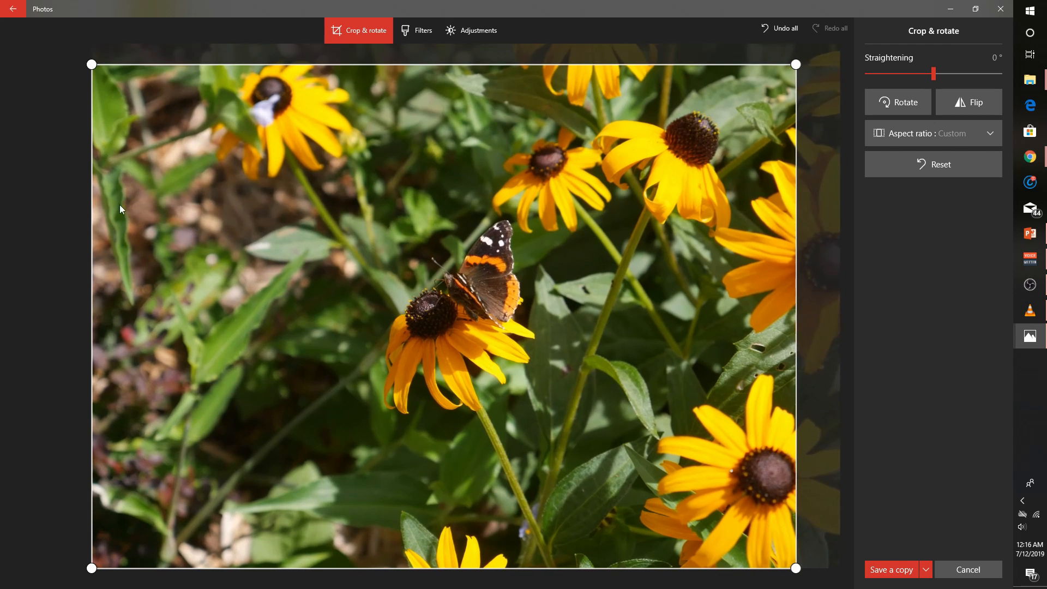
drag(78, 66, 213, 111)
drag(756, 553, 609, 484)
drag(137, 64, 212, 107)
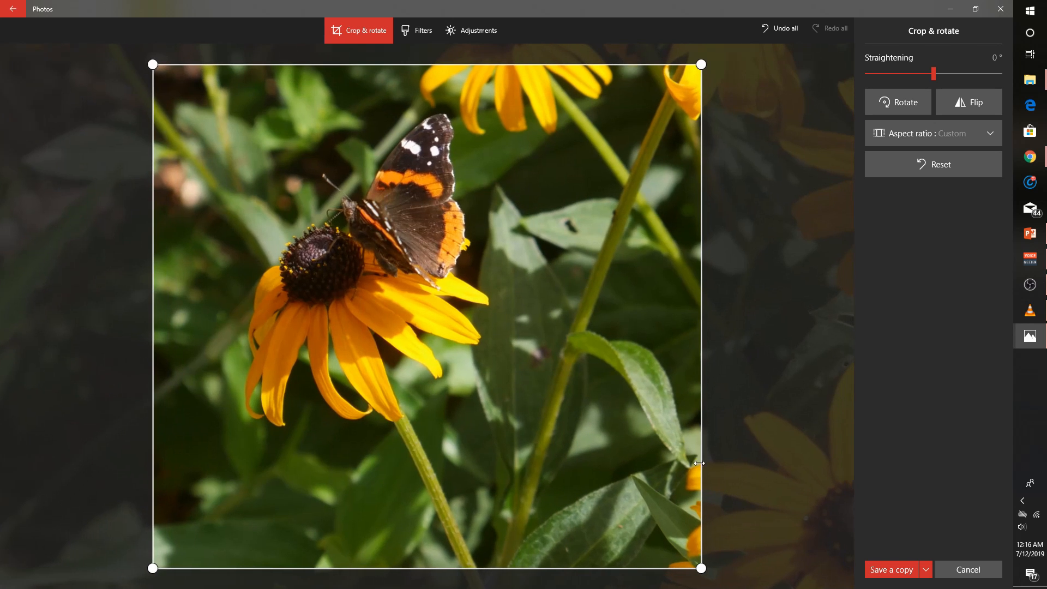
drag(701, 567, 547, 479)
drag(187, 64, 224, 70)
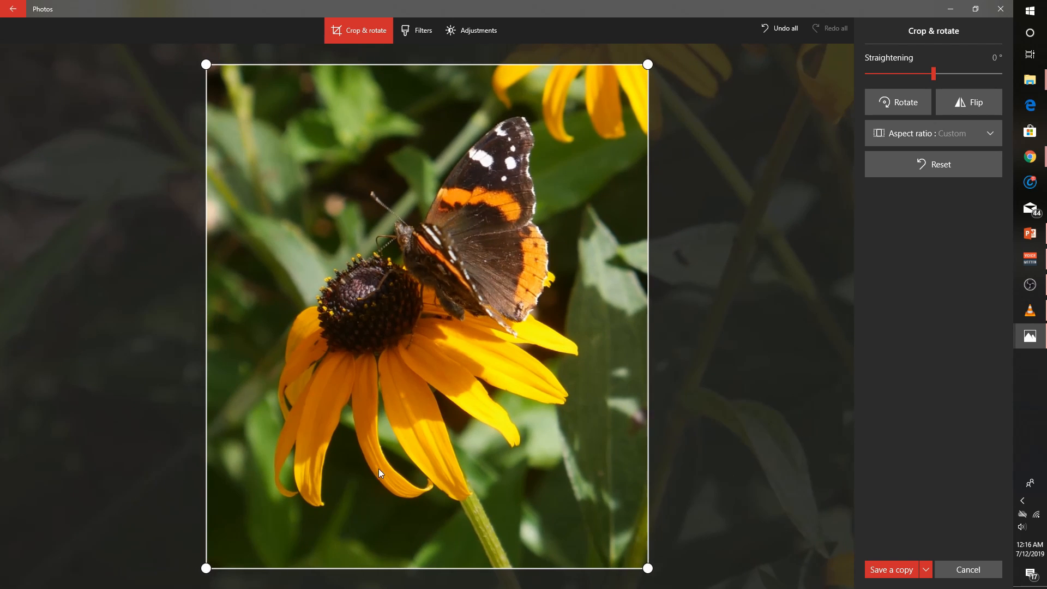
drag(647, 567, 620, 513)
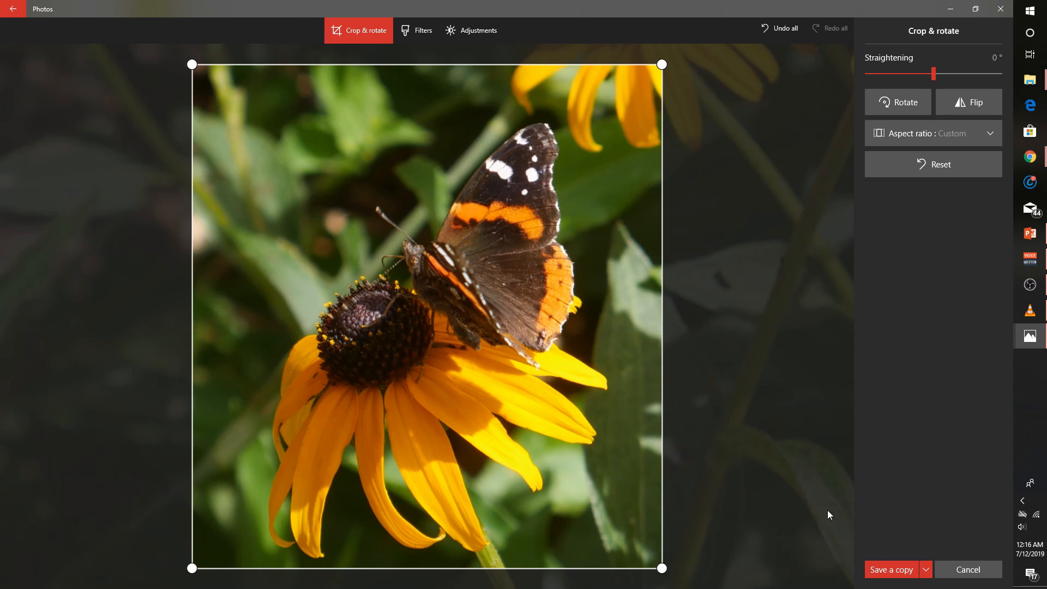
- Preview the filters on the cropped photo one after another, from Sauna through Vanilla
click(424, 30)
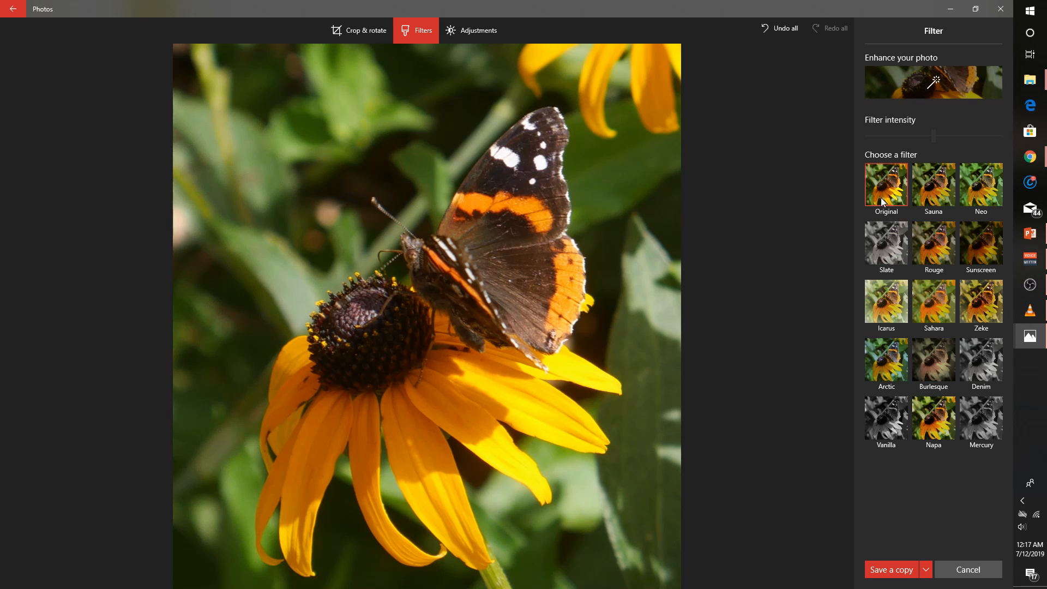
click(927, 199)
click(969, 192)
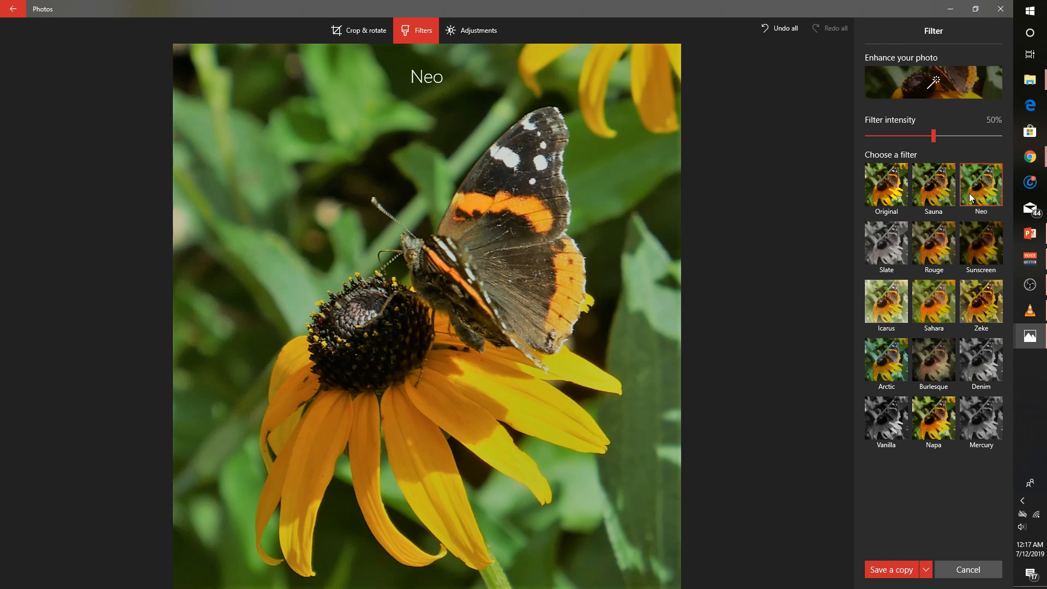
click(894, 251)
click(937, 246)
click(975, 248)
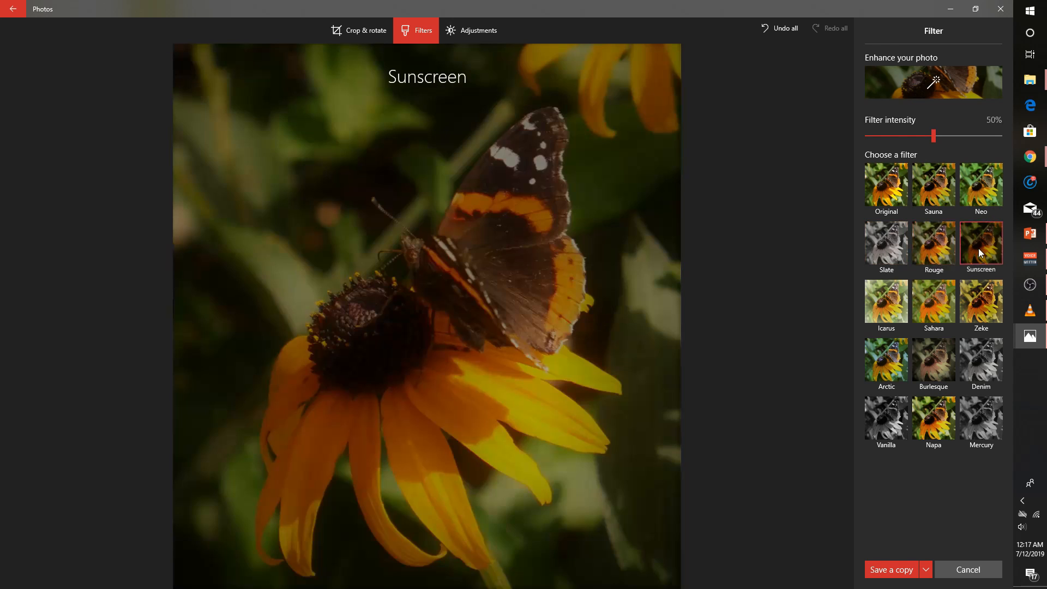
click(886, 306)
click(934, 300)
click(980, 310)
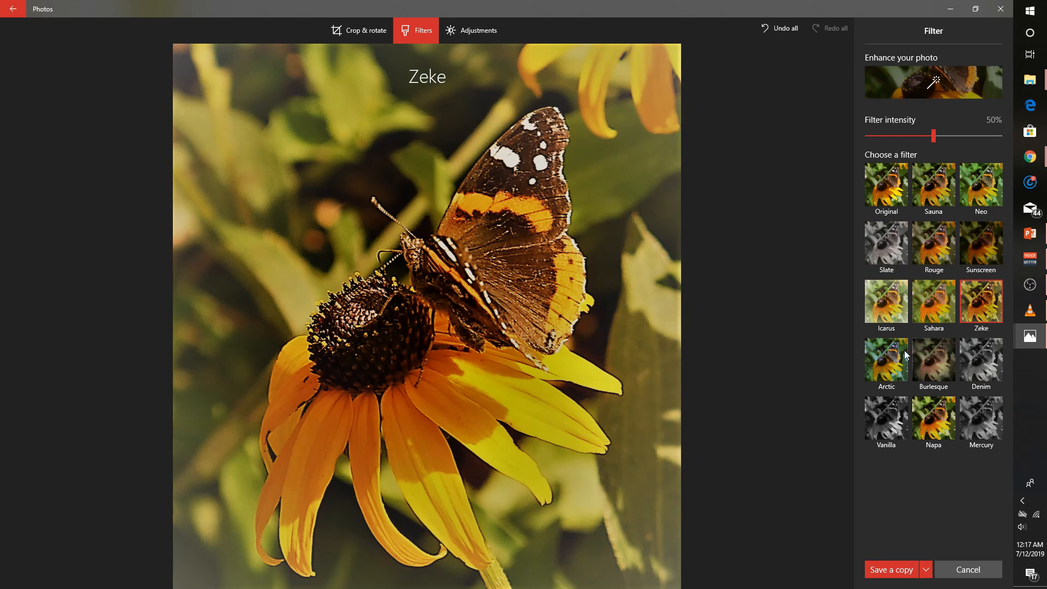
click(897, 346)
click(927, 352)
click(971, 359)
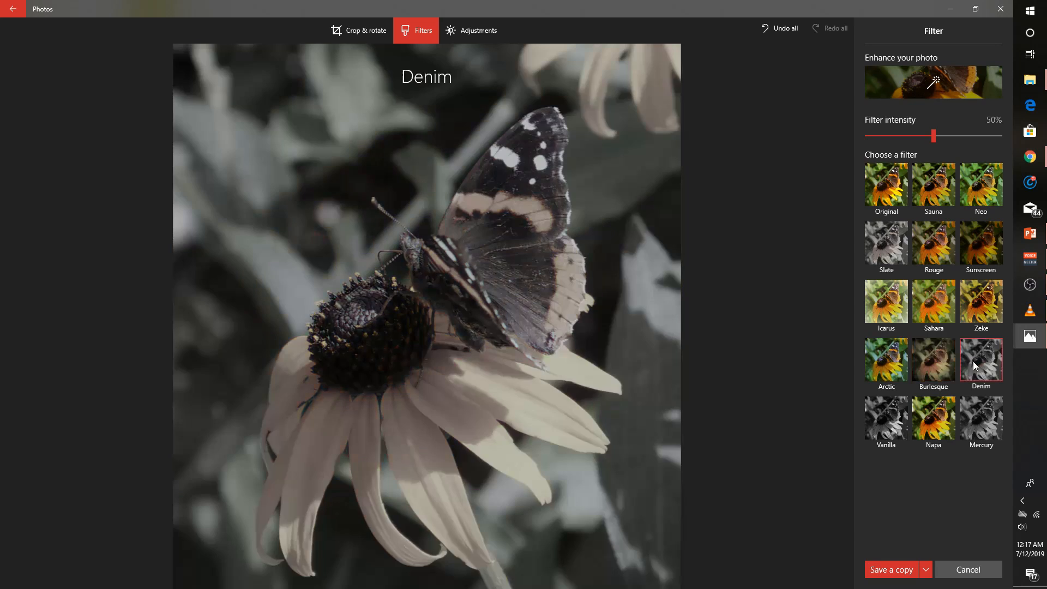
click(886, 417)
- Apply the Napa filter at 50% intensity, comparing it once with the Original look
click(934, 417)
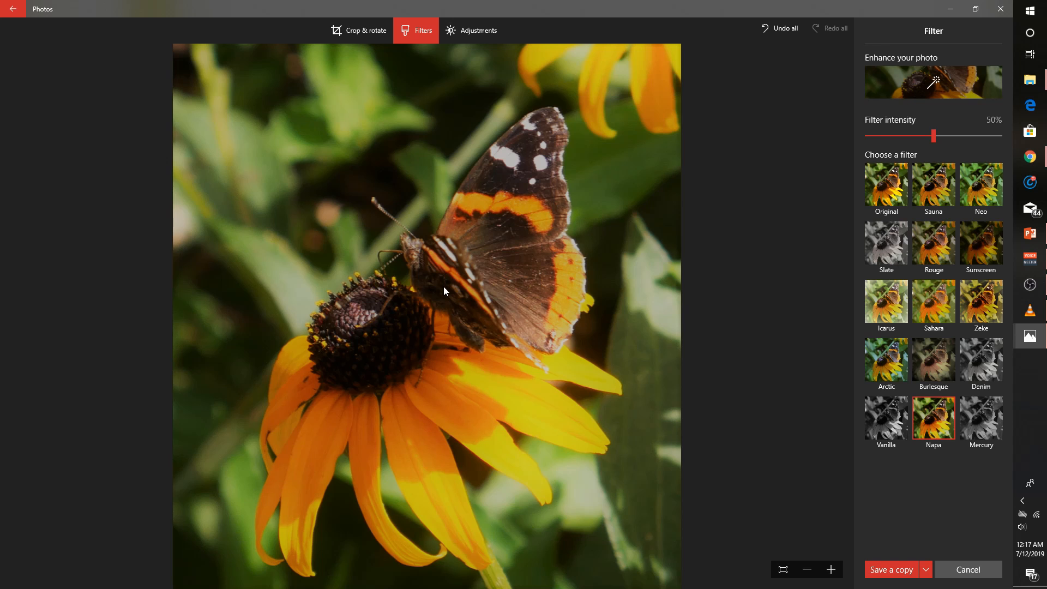
click(878, 197)
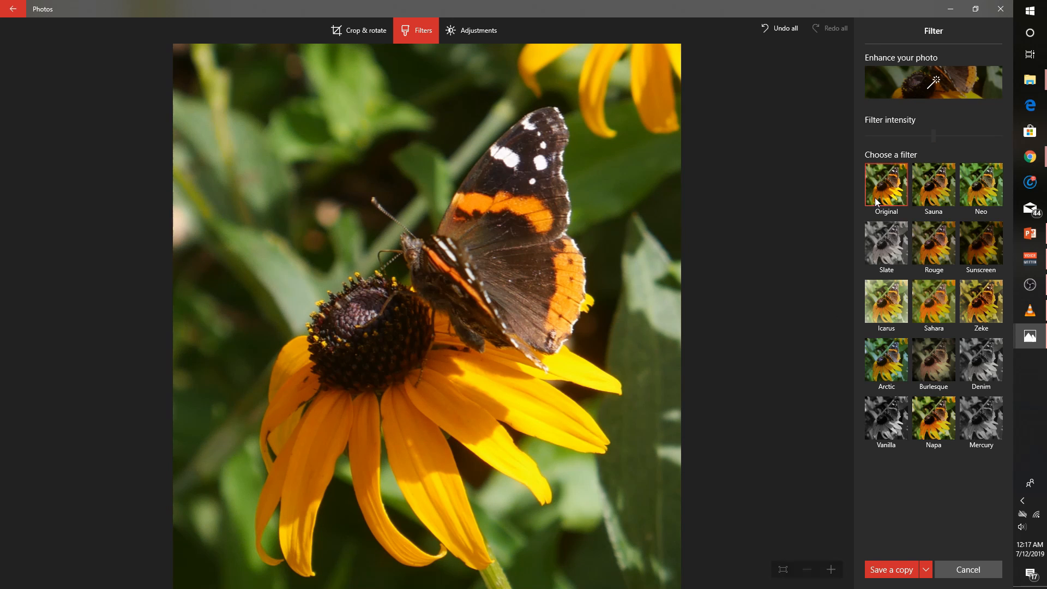
click(925, 410)
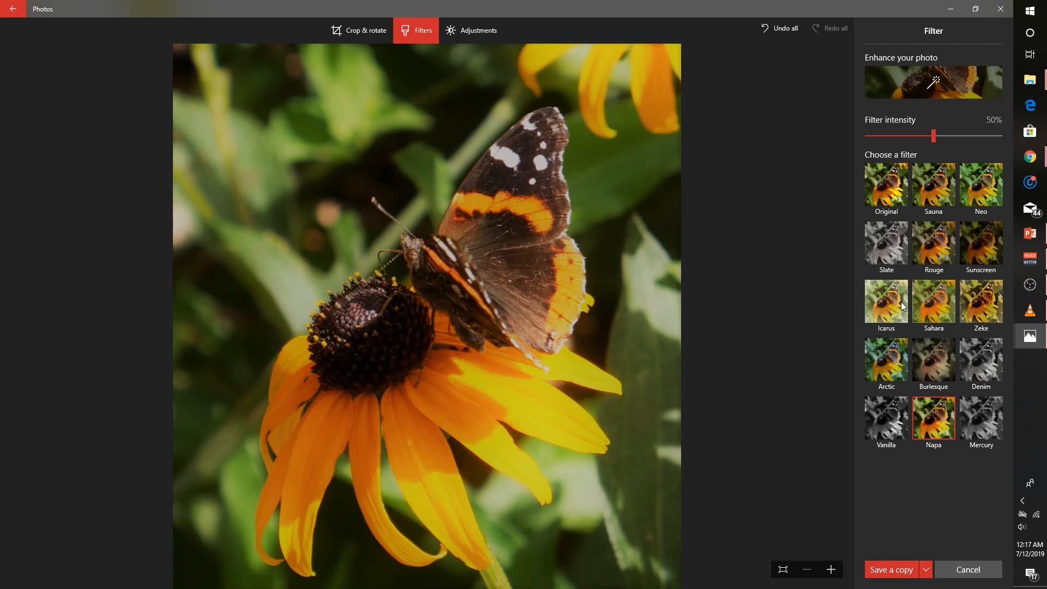
- Increase the photo's light very slightly and raise its clarity moderately in the adjustments
click(467, 31)
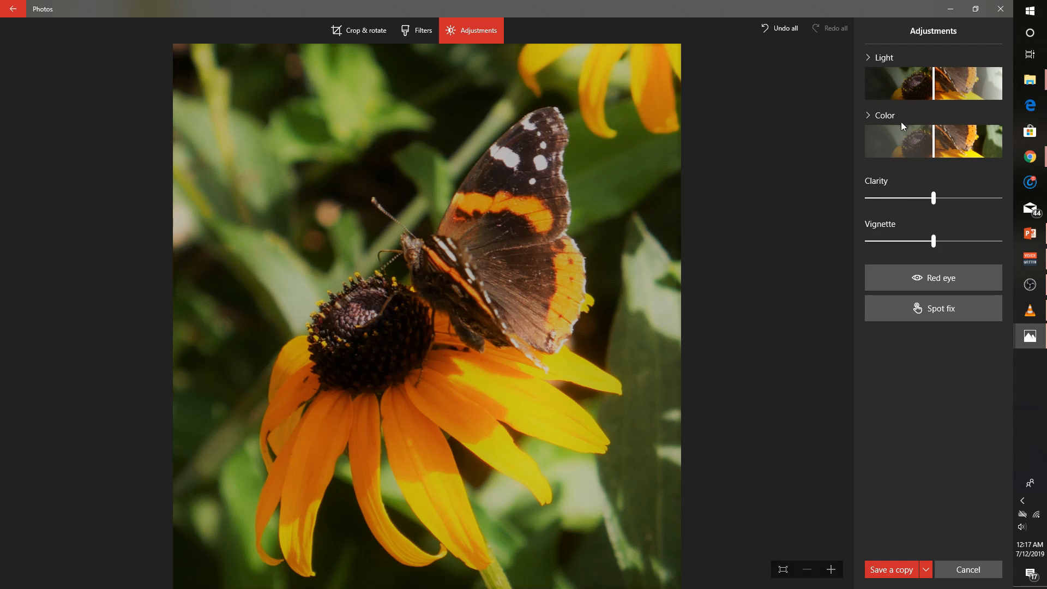
click(897, 87)
click(935, 84)
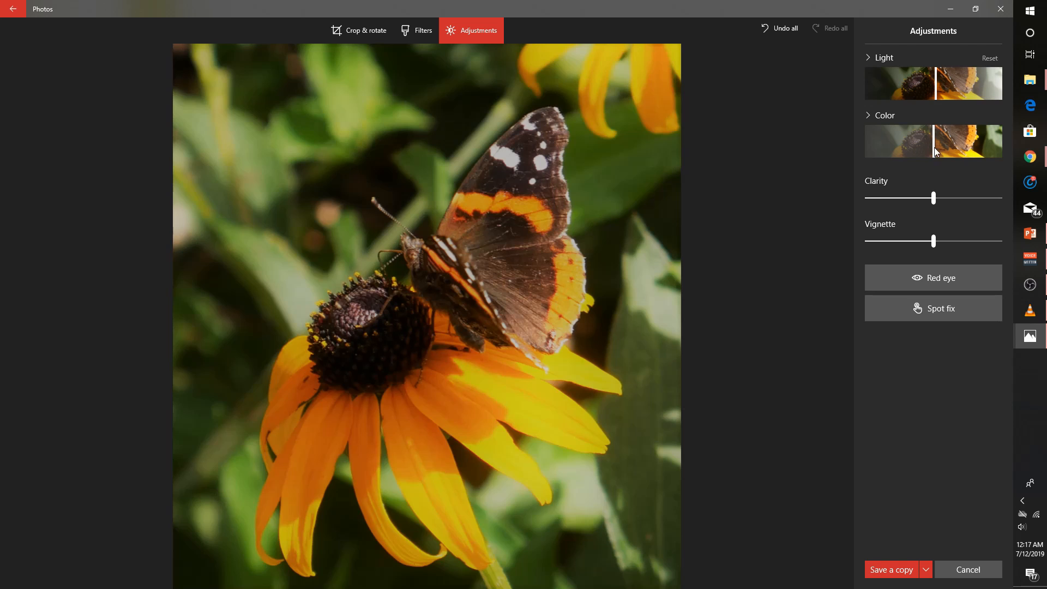
drag(935, 198, 955, 199)
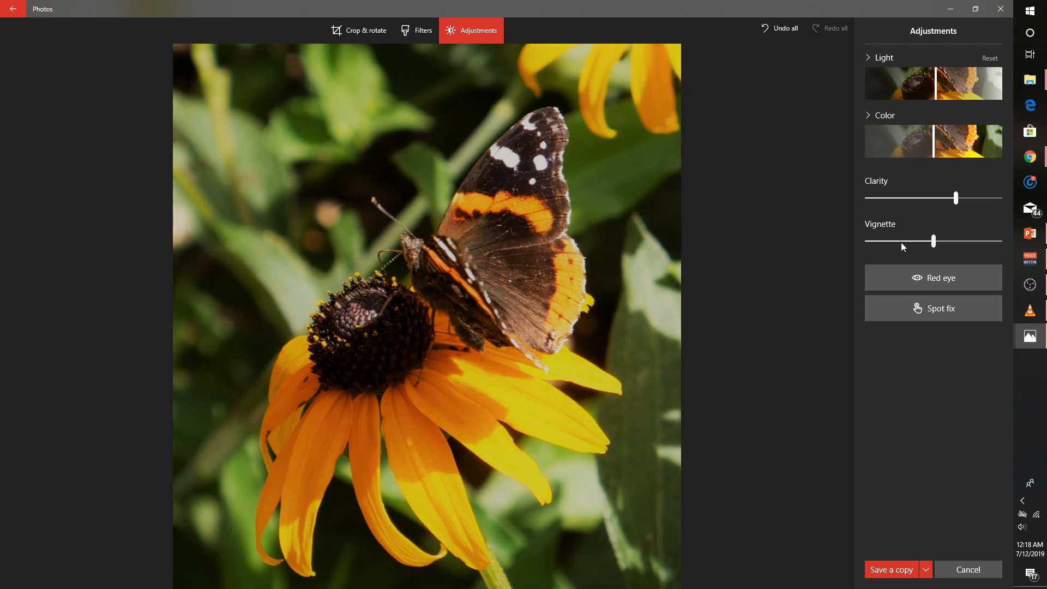
- Compare the original and edited photo by undoing and redoing all edits twice, ending on the edited version
click(780, 31)
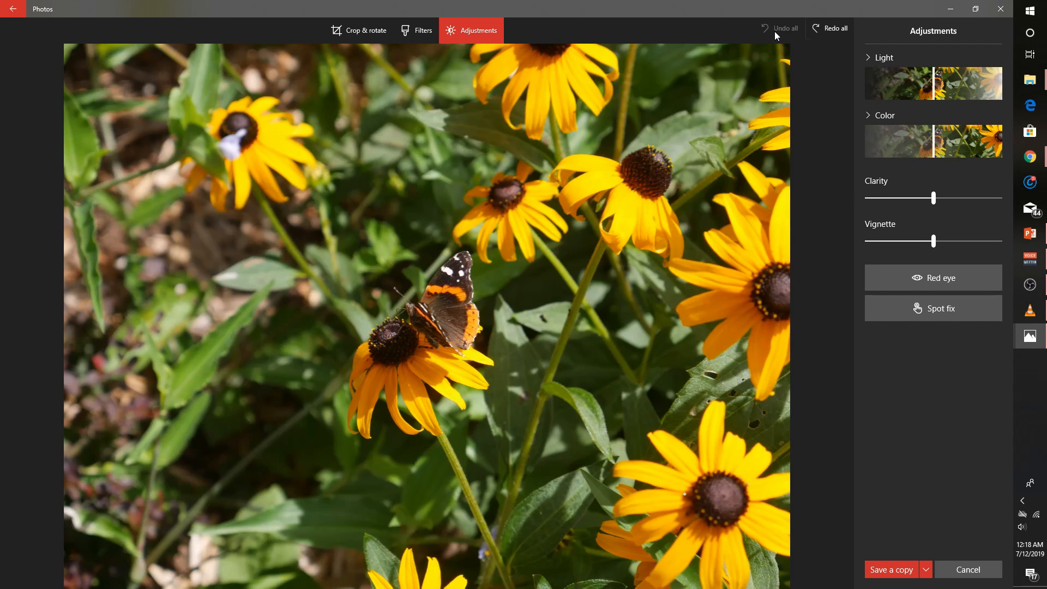
click(821, 28)
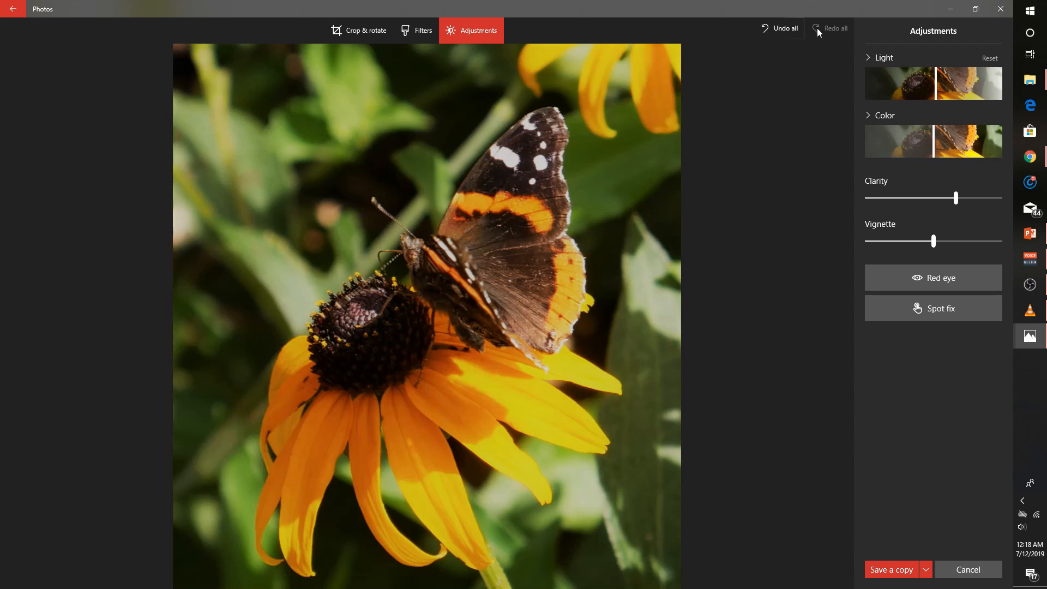
click(796, 31)
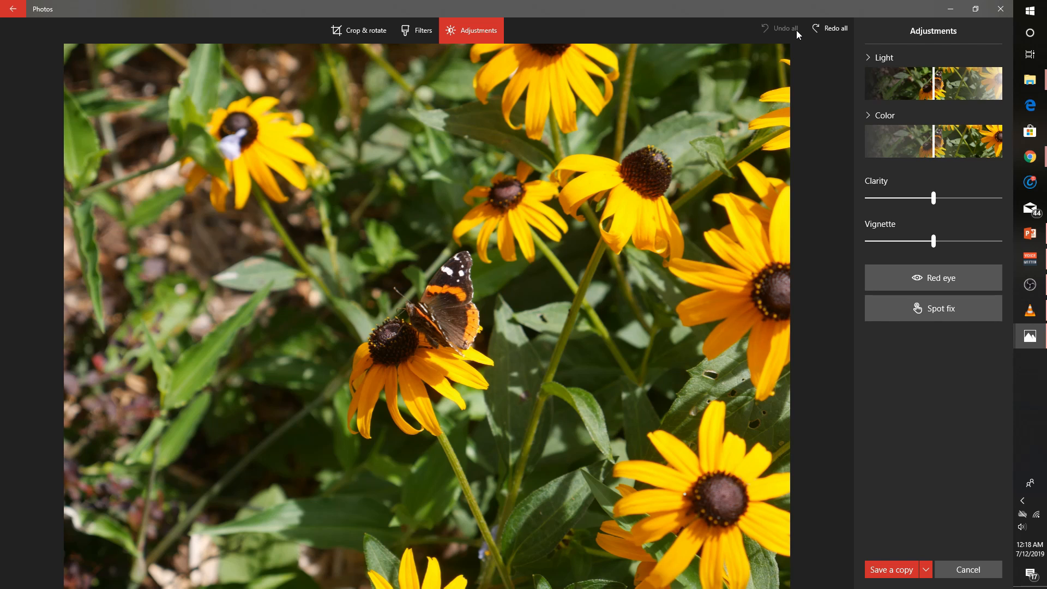
click(810, 23)
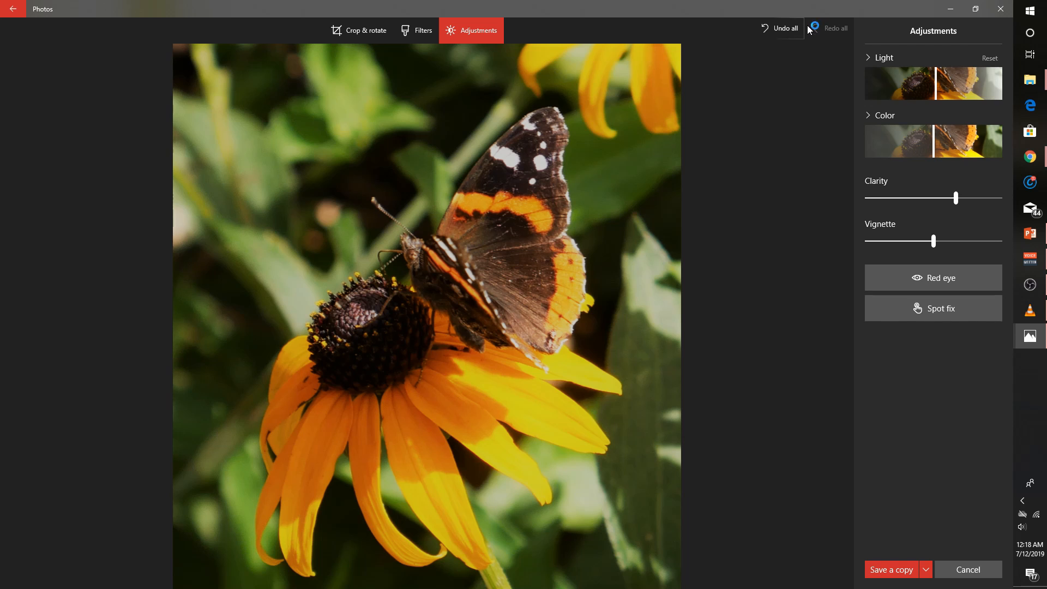
- Save a copy of the edited photo as the JPG "yellow butterfly" in the Pictures folder
click(892, 570)
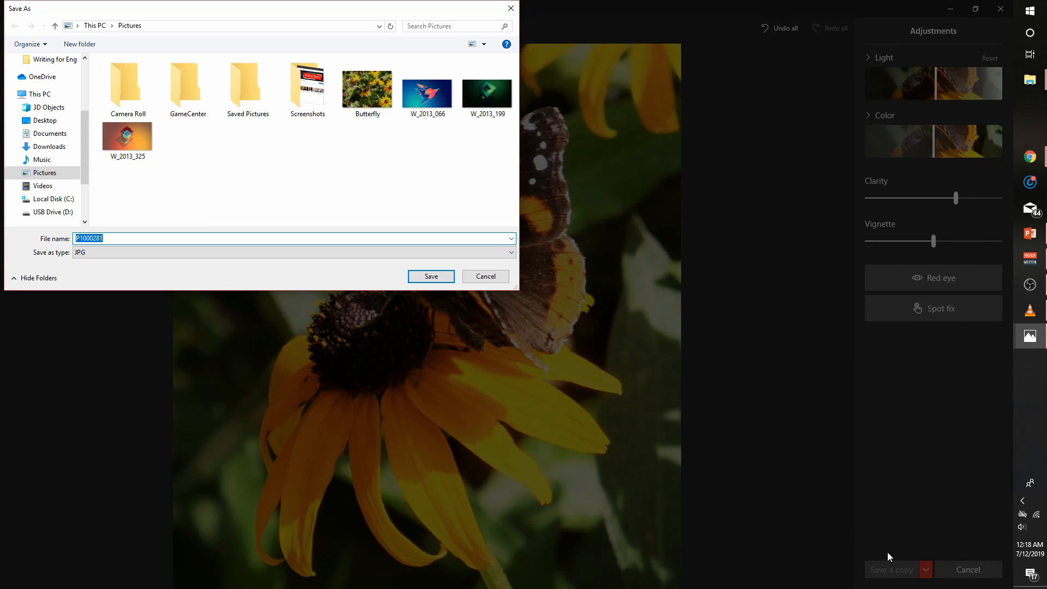
text(yellow butte)
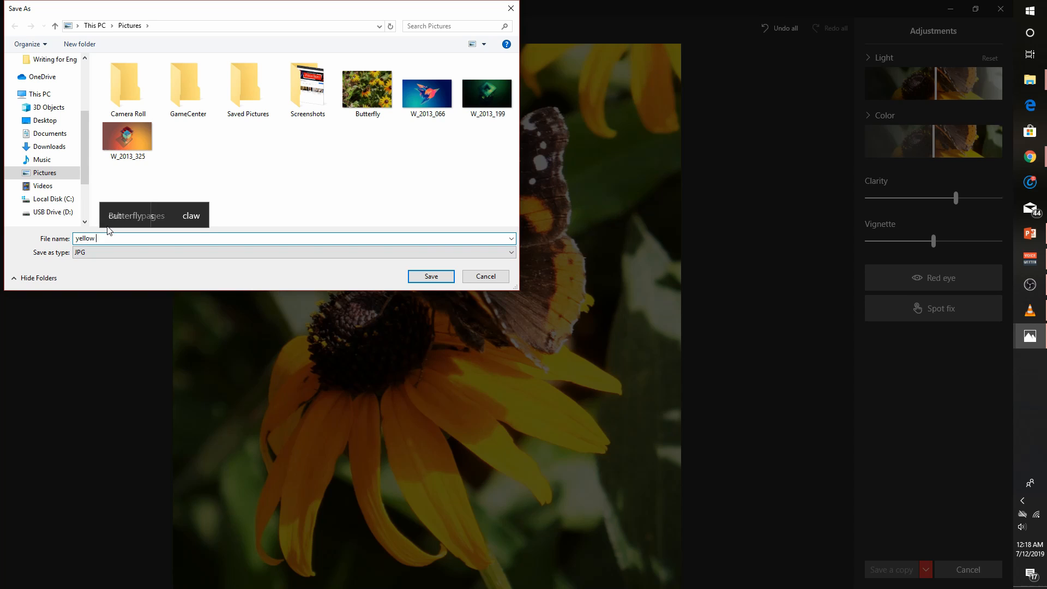
text(rfly)
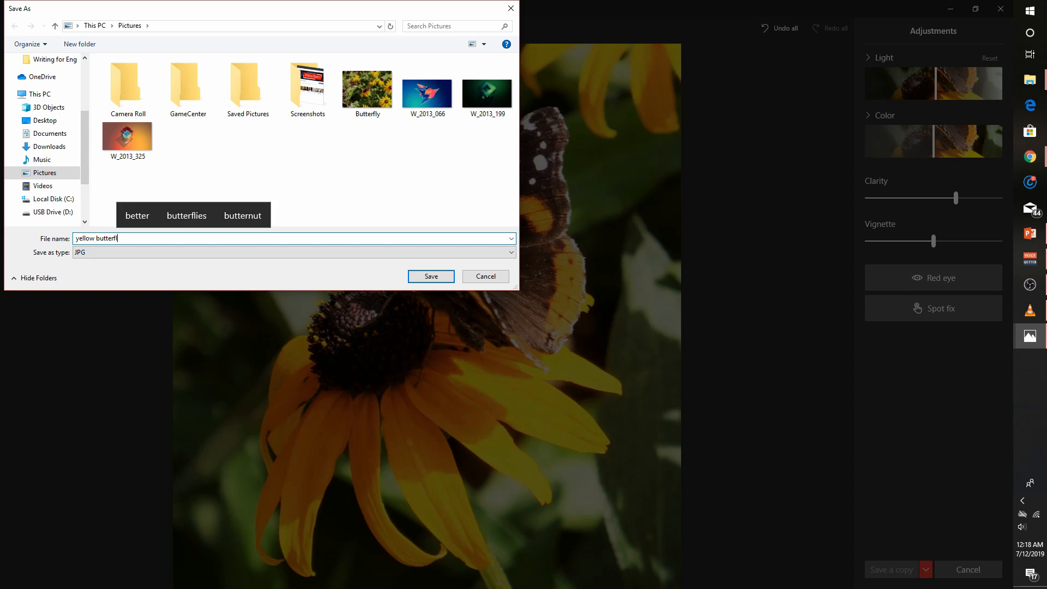
click(418, 280)
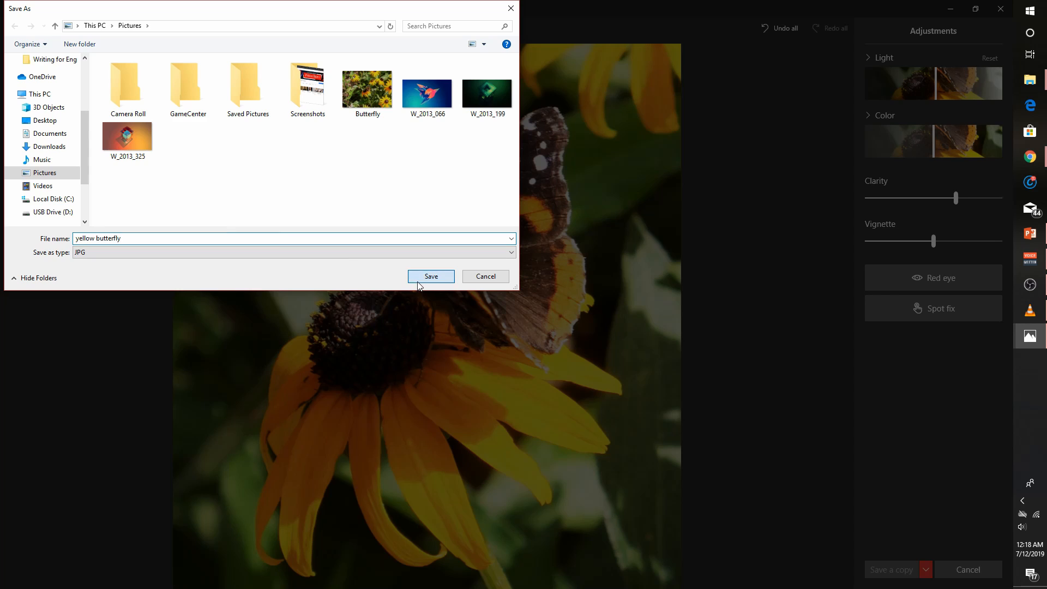